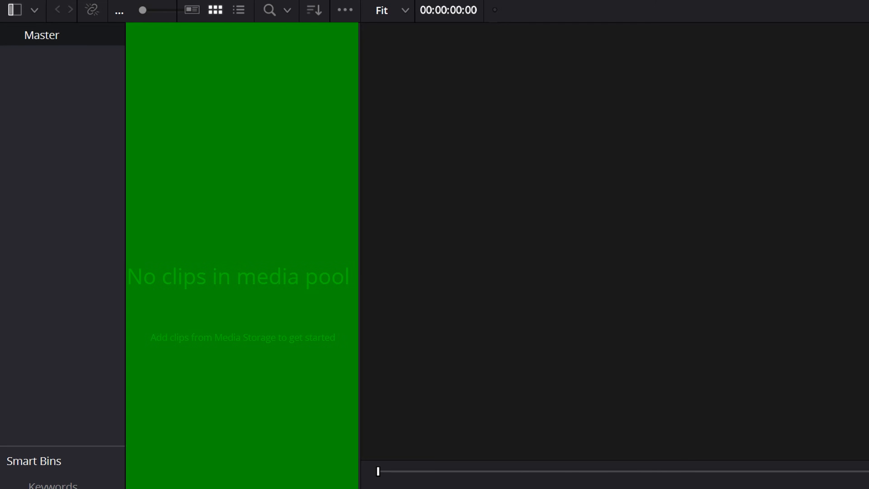
Create three bins named Video, Audio and Images inside the Master bin of the media pool.
right_click(194, 145)
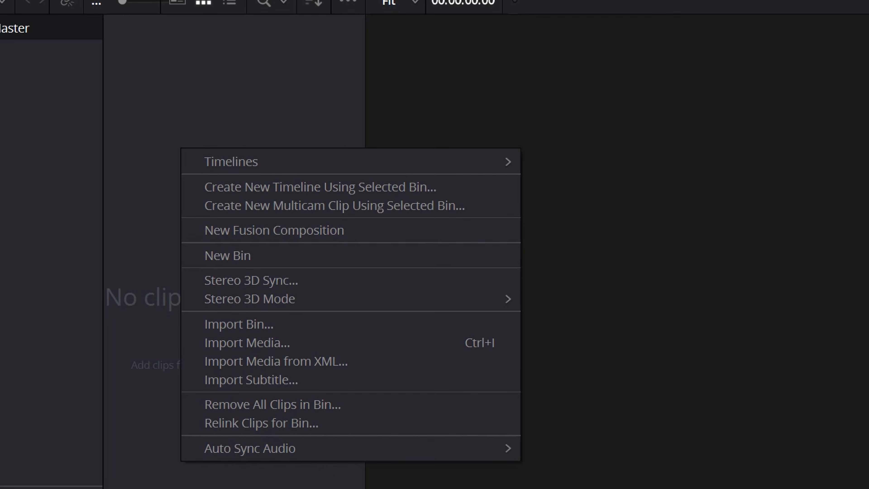
left_click(228, 256)
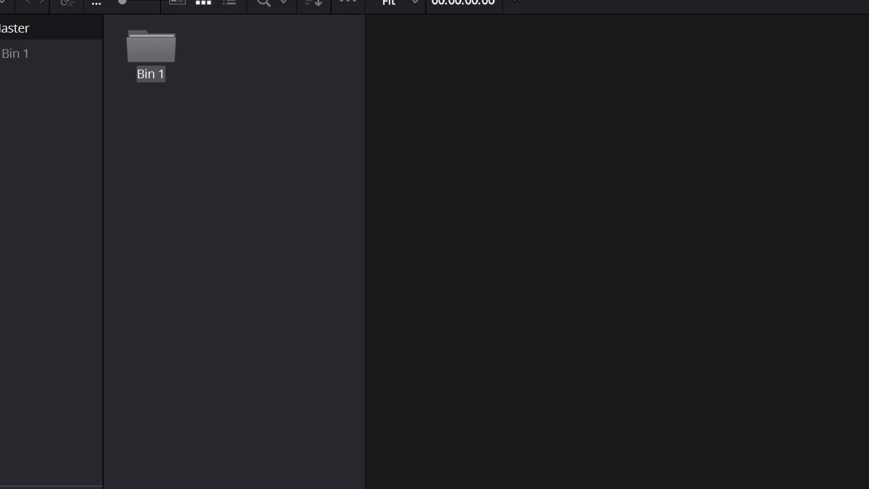
right_click(168, 213)
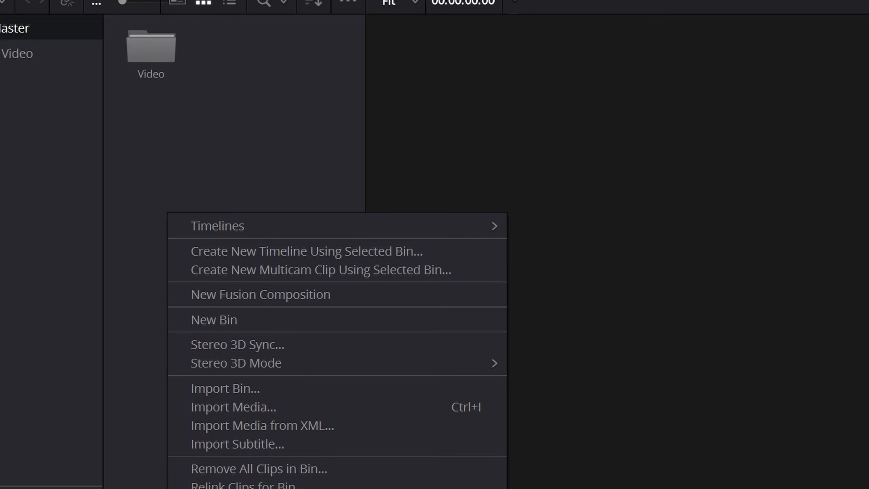
left_click(213, 319)
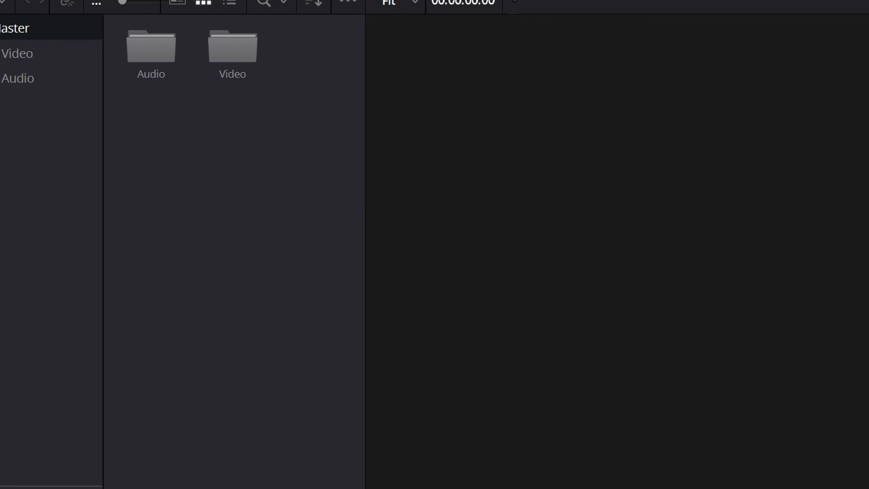
right_click(209, 268)
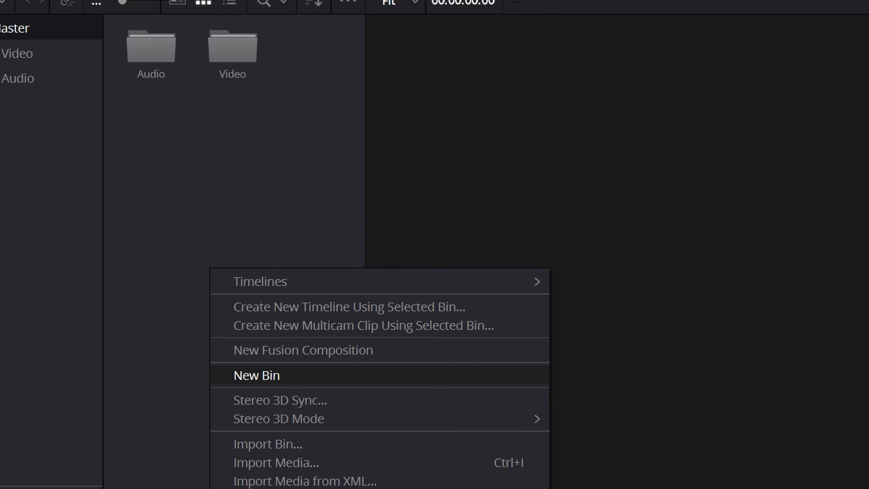
left_click(256, 374)
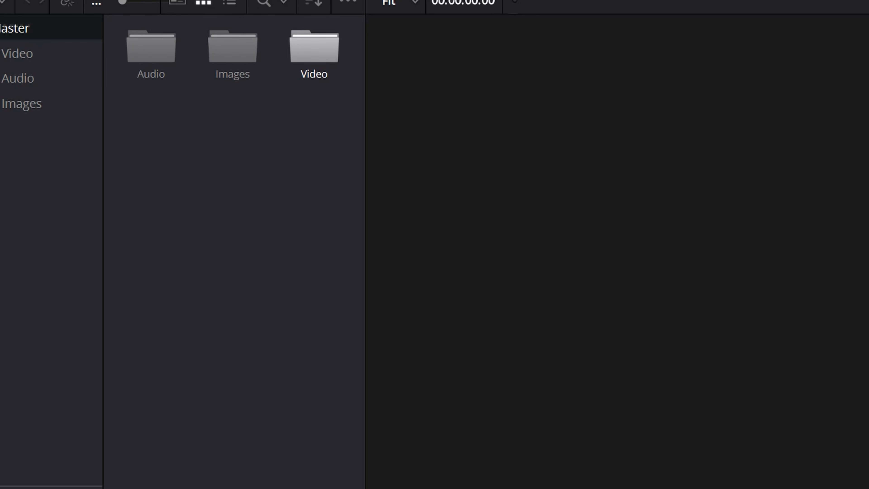
Import C0149.MP4 from the Desktop into the Video bin and change the project frame rate to match the clip.
double_click(314, 48)
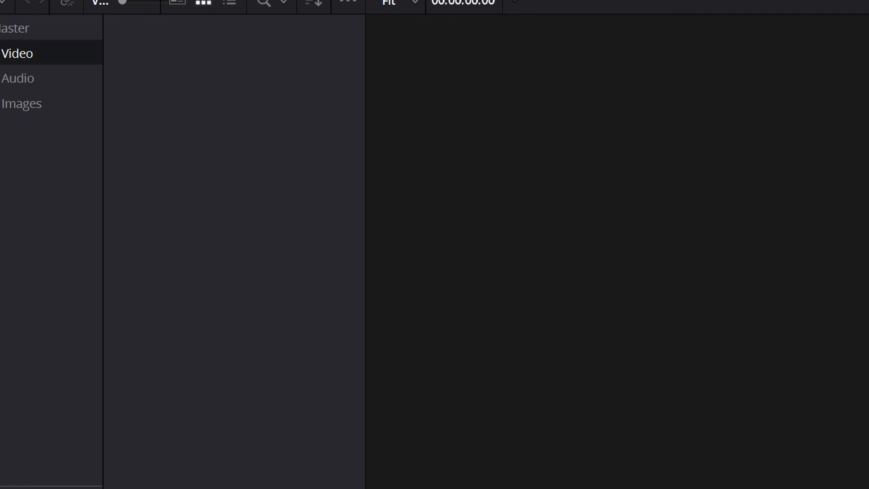
right_click(145, 240)
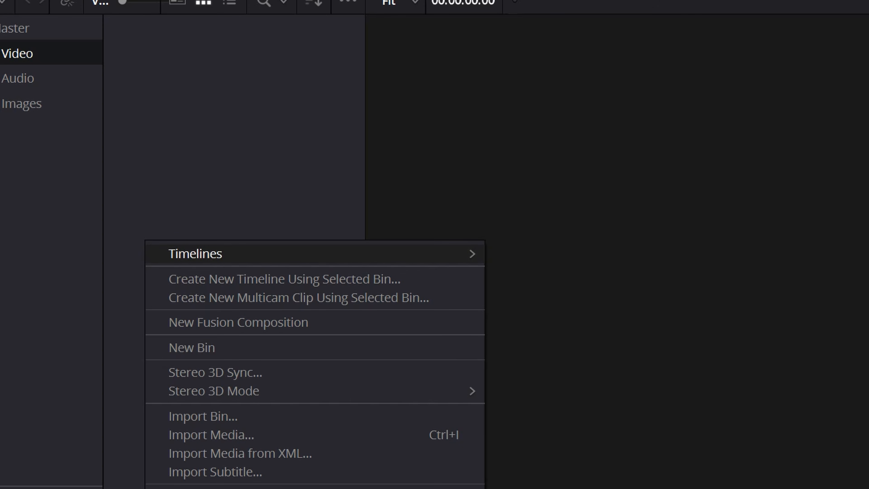
mouse_move(195, 253)
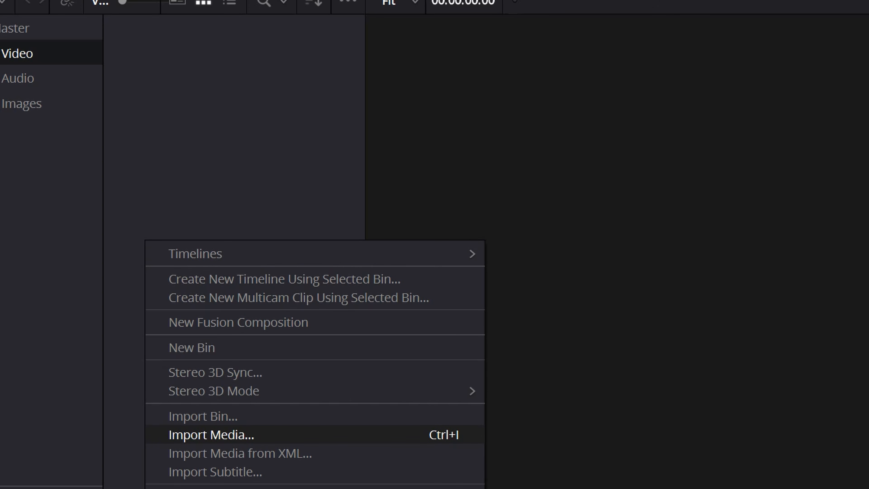
left_click(211, 435)
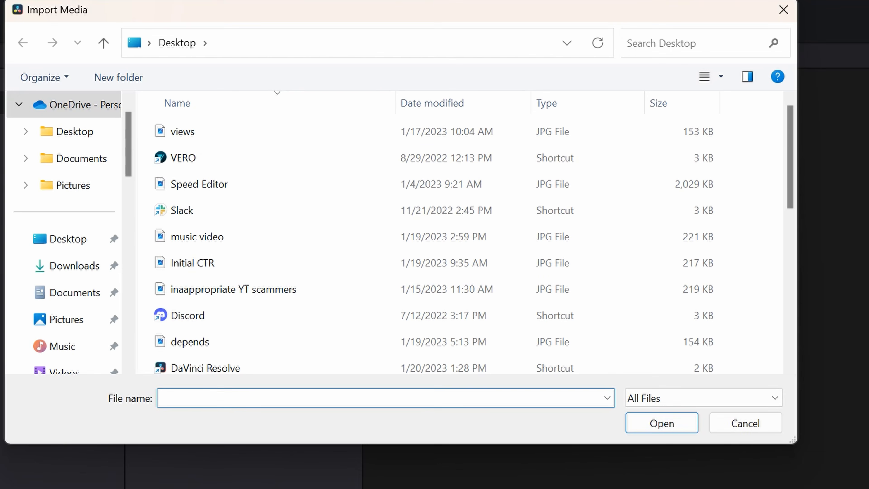
scroll(343, 176, "down", 3)
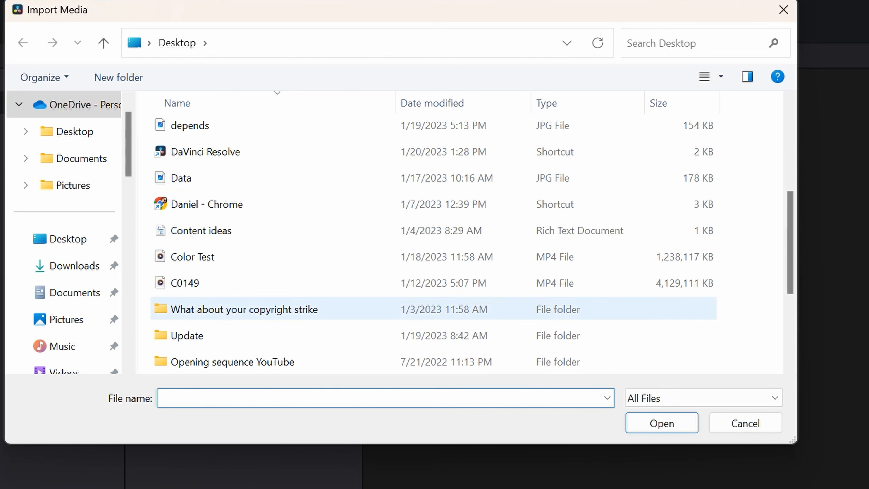
double_click(184, 283)
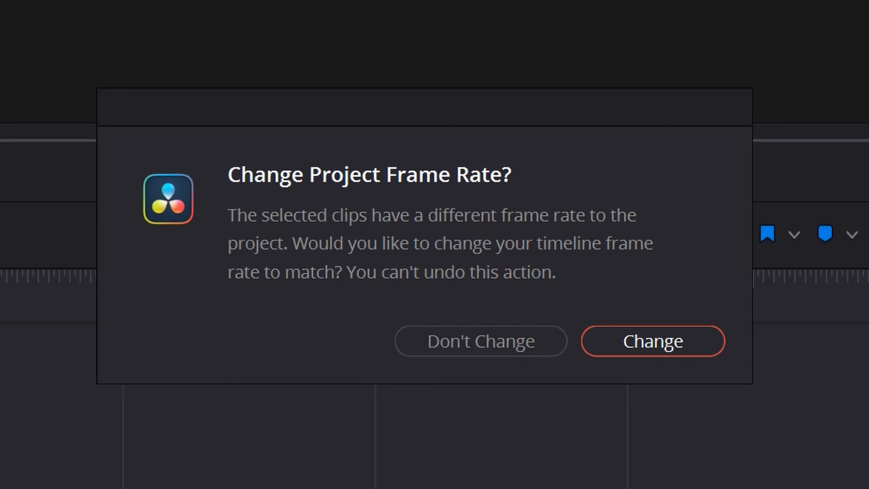
key("Return")
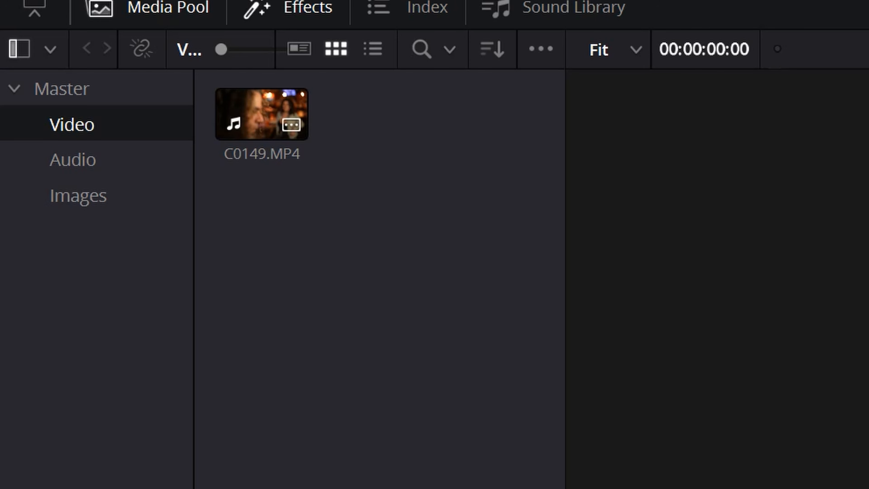
Place the C0149.MP4 clip at the start of the timeline with its video on Video 1 and audio on Audio 1.
left_click(286, 114)
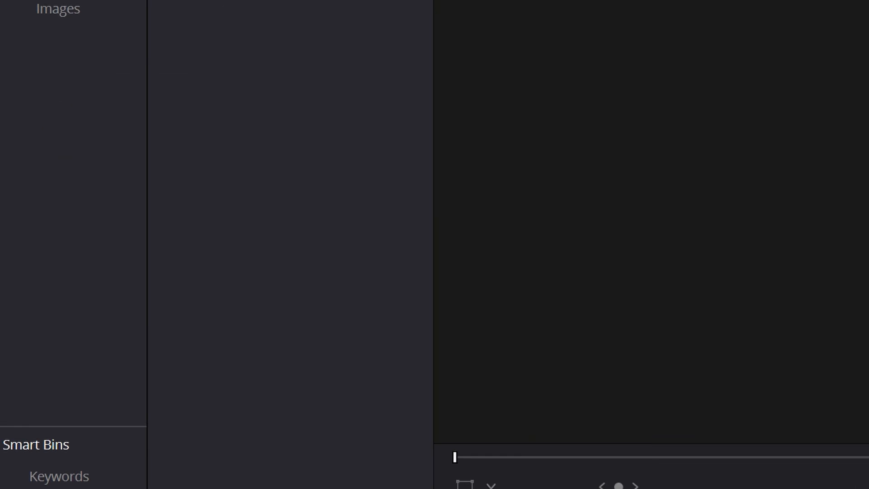
left_click_drag(262, 114, 389, 288)
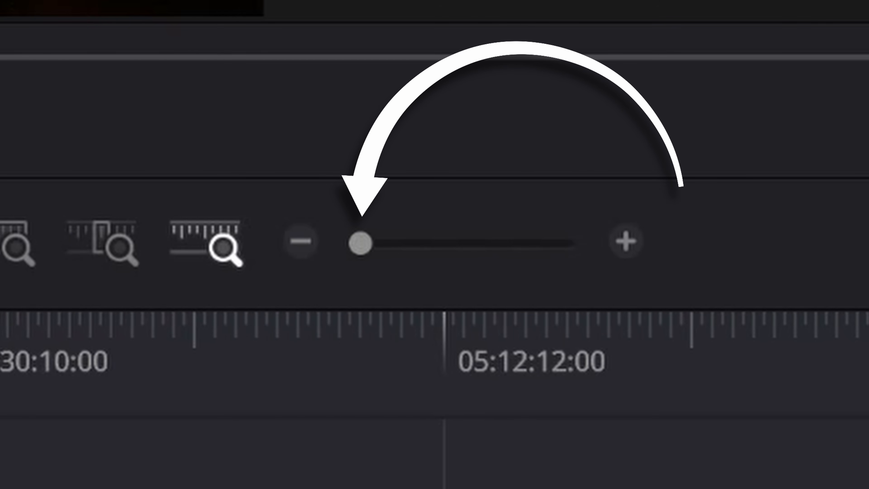
left_click_drag(361, 243, 397, 243)
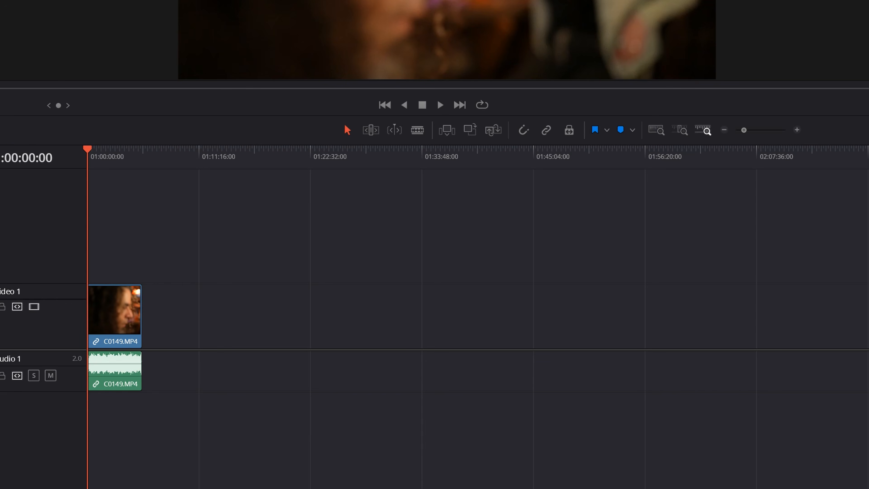
key("ctrl+equal")
key("ctrl+equal")
key("ctrl+equal")
key("ctrl+equal")
key("ctrl+equal")
key("ctrl+equal")
key("ctrl+equal")
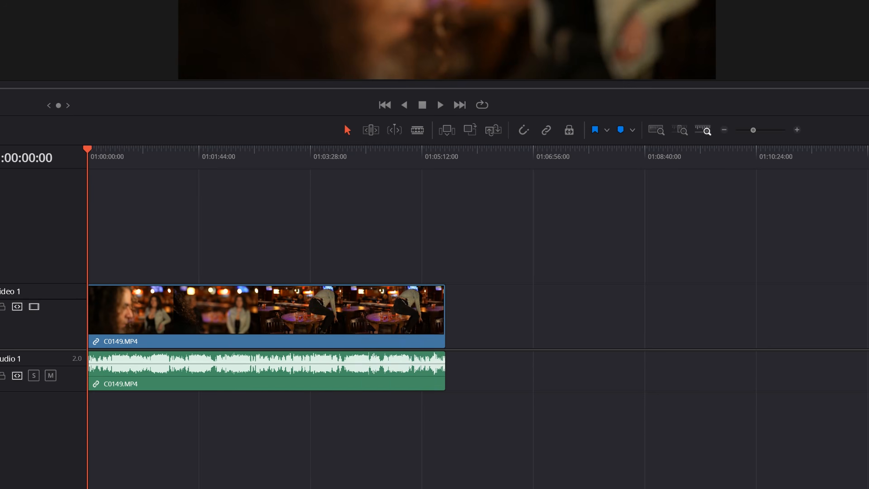
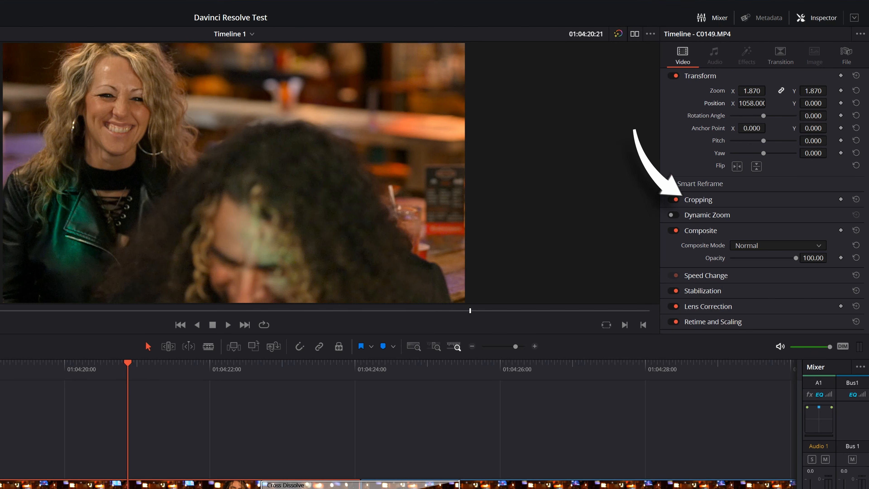
Try a vertical position of -318 for the selected clip, and reset both its position and its zoom to the defaults.
left_click_drag(813, 103, 768, 103)
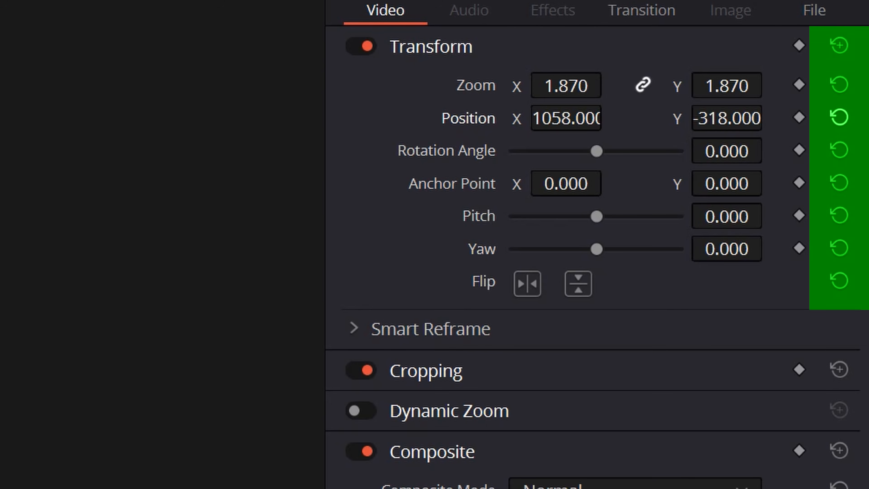
left_click(839, 117)
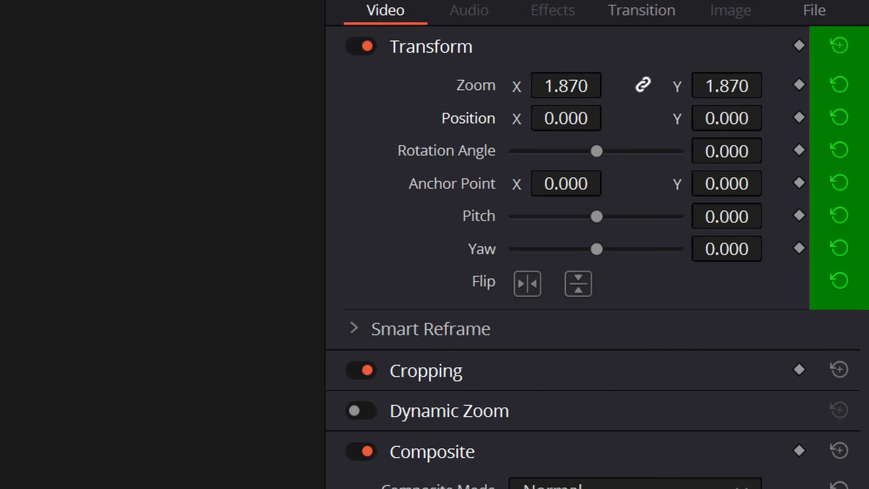
left_click(838, 84)
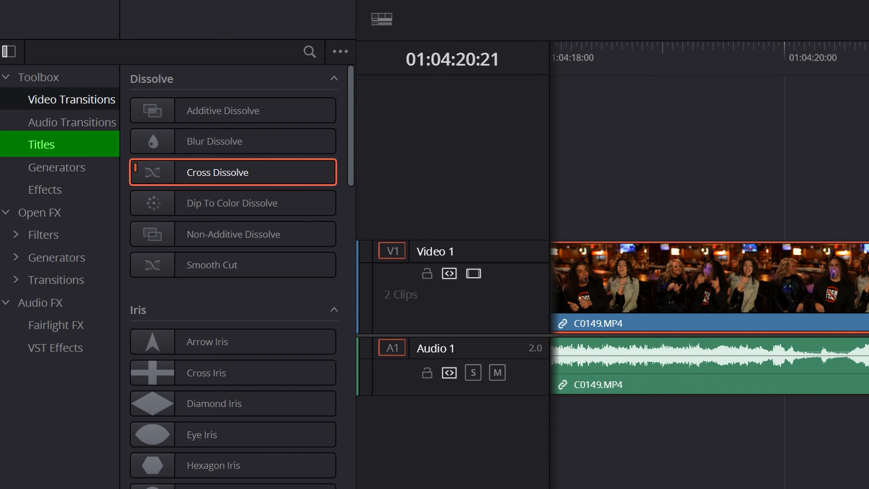
Add a Text+ title on a new video track above the clip and shift it earlier to start at about 01:04:11.
left_click(41, 144)
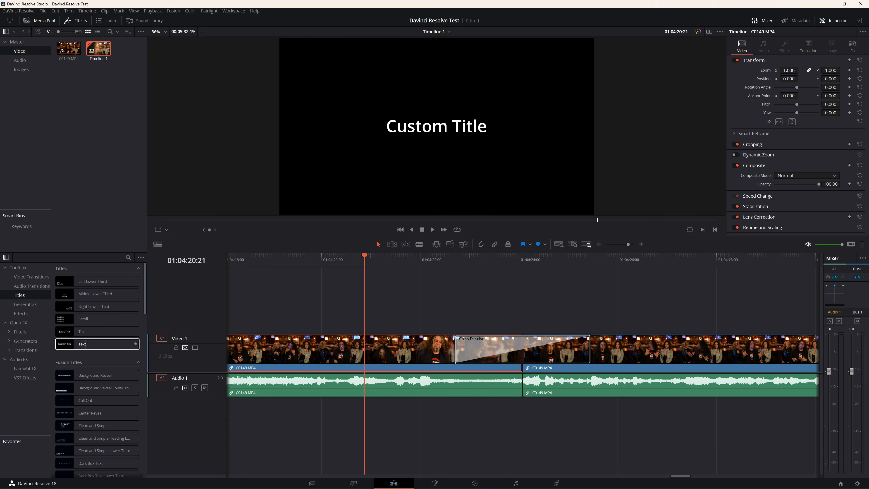
left_click_drag(82, 343, 369, 315)
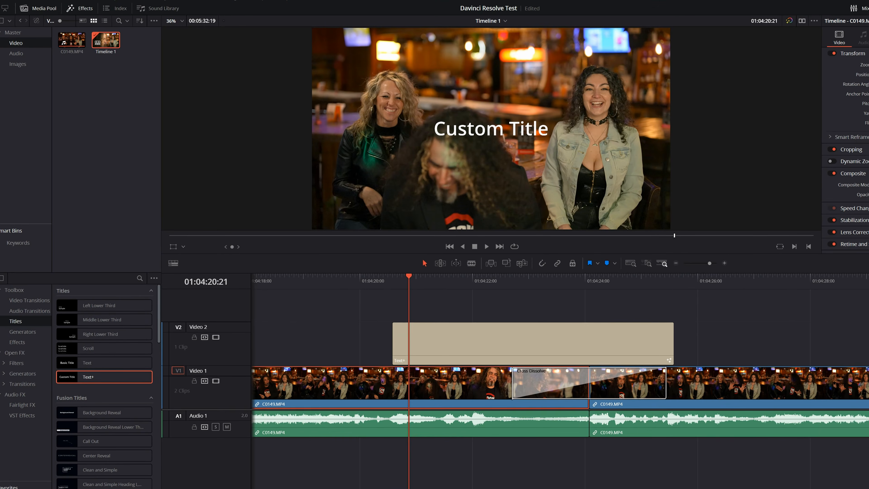
key("ctrl+minus")
key("ctrl+minus")
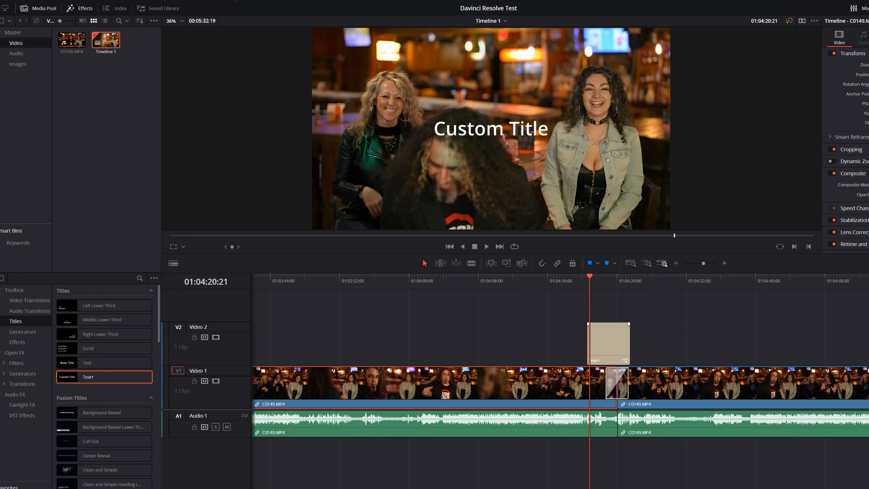
left_click_drag(618, 342, 537, 343)
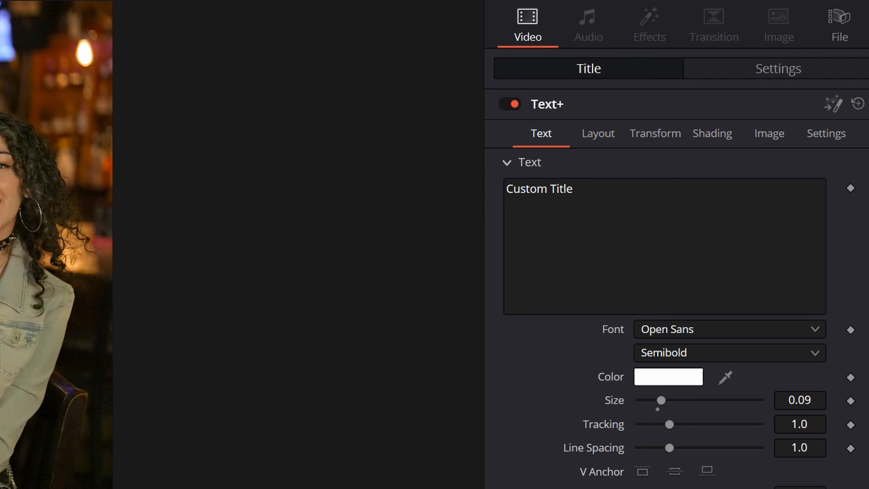
Replace the title text with "Rock & Roll Video" and, after previewing other fonts, set it in Open Sans Regular.
left_click_drag(573, 188, 537, 188)
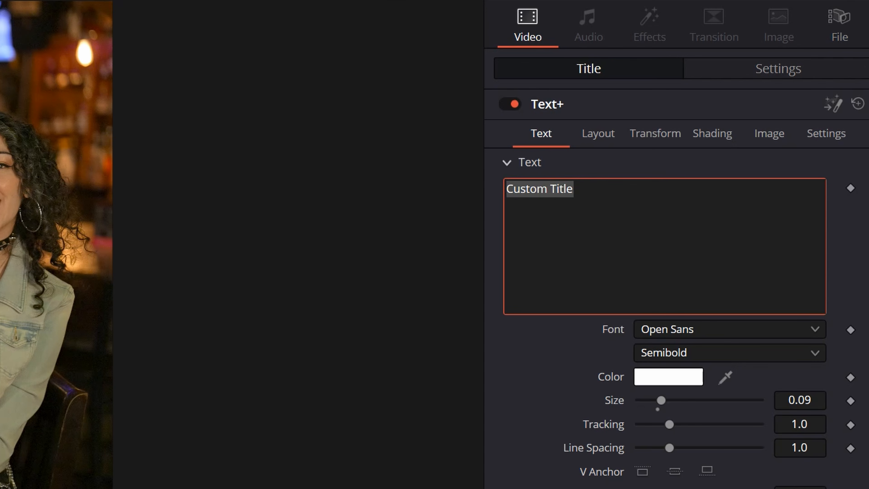
type("Rock & Roll Video")
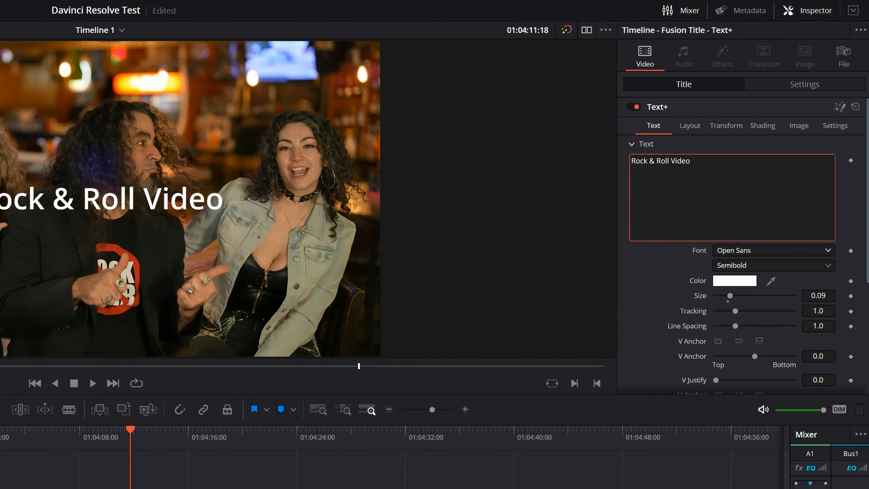
left_click(774, 250)
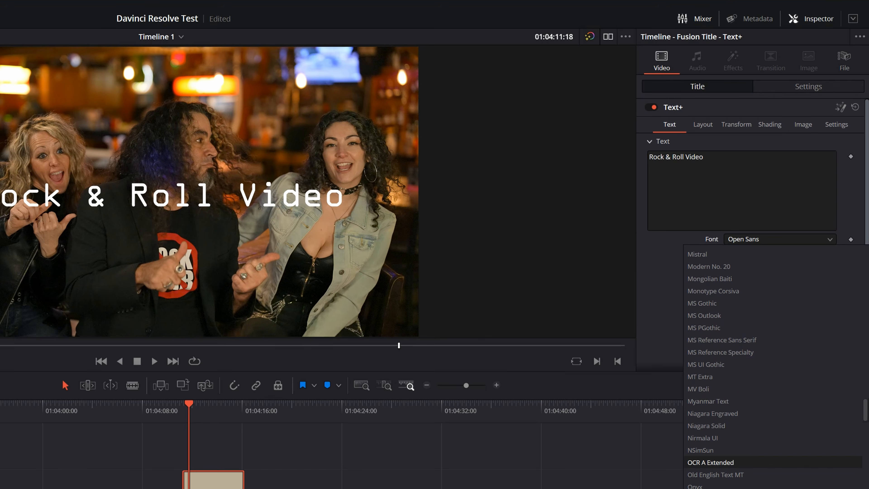
scroll(773, 461, "down", 2)
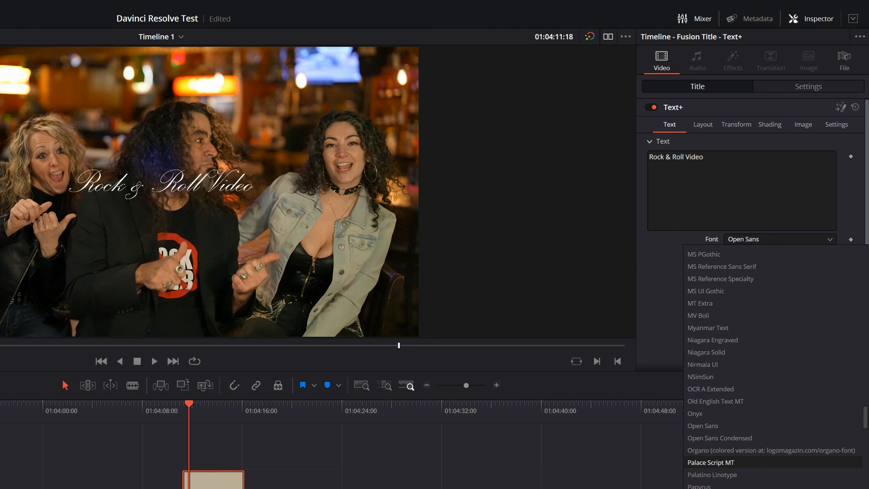
left_click(773, 461)
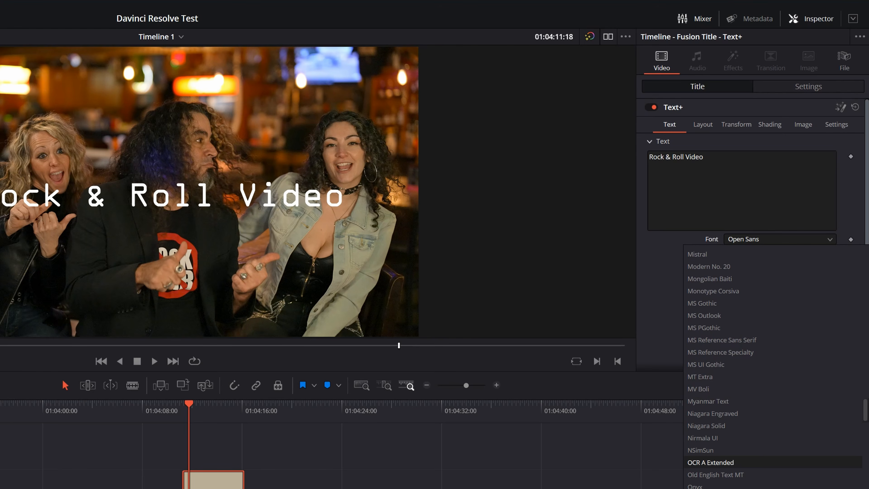
scroll(772, 462, "down", 3)
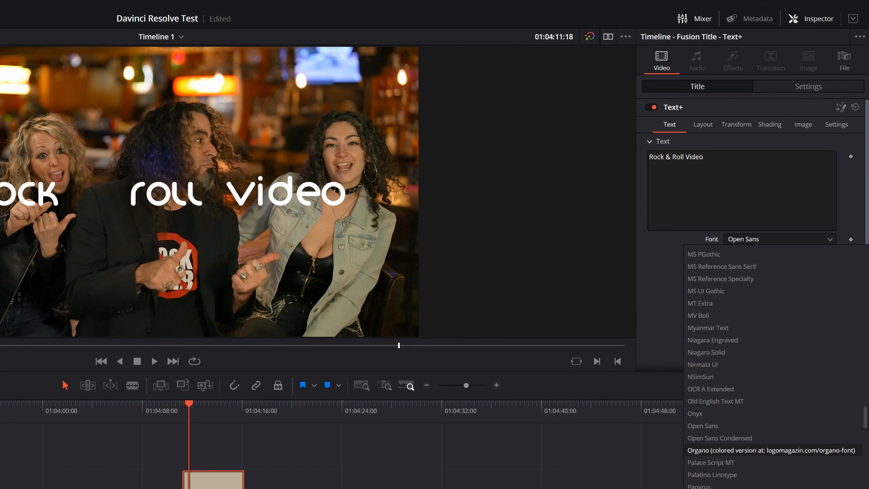
left_click(772, 462)
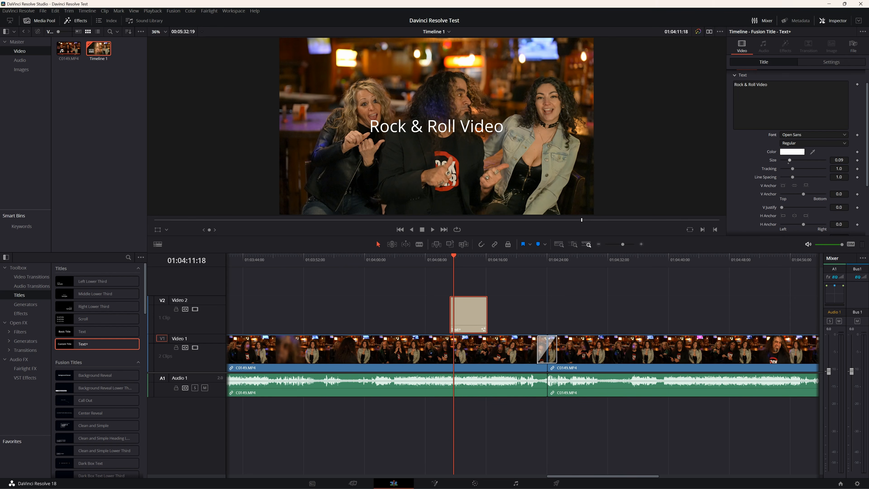
Enlarge the "Rock & Roll Video" title text to a size of 0.1575.
left_click_drag(790, 160, 795, 160)
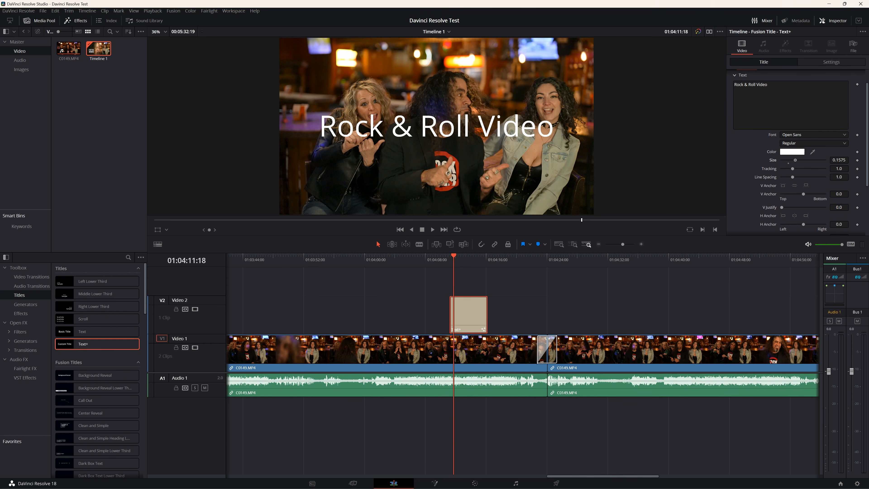
scroll(797, 154, "down", 1)
scroll(797, 154, "down", 1)
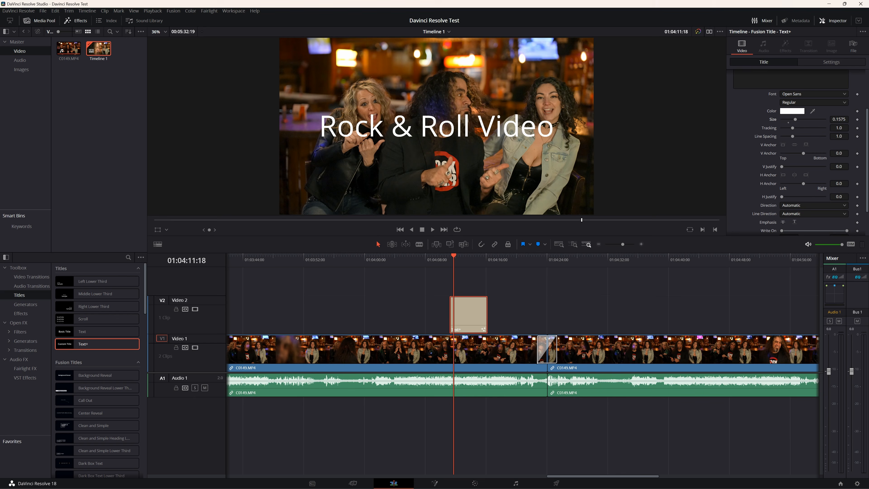
scroll(797, 154, "down", 1)
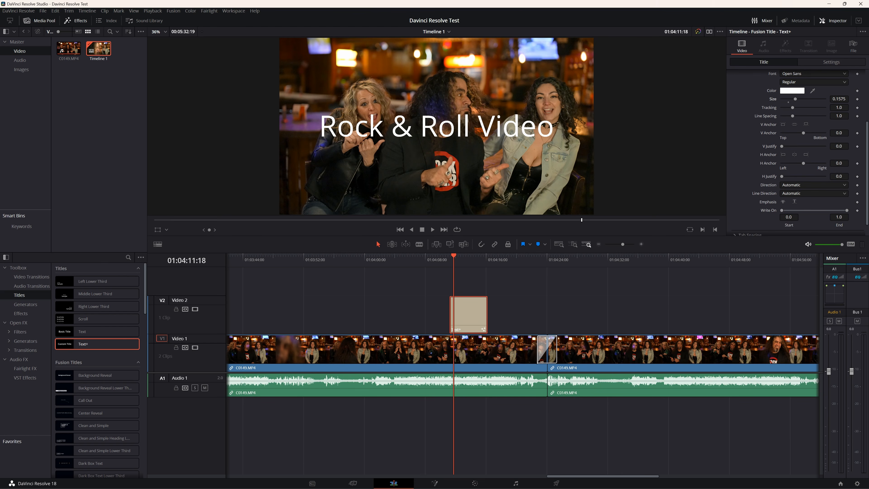
Scale the "Rock & Roll Video" title to 0.850 and move it to position X -509, Y -840 in the frame's lower-left corner.
scroll(797, 154, "up", 2)
scroll(797, 154, "up", 2)
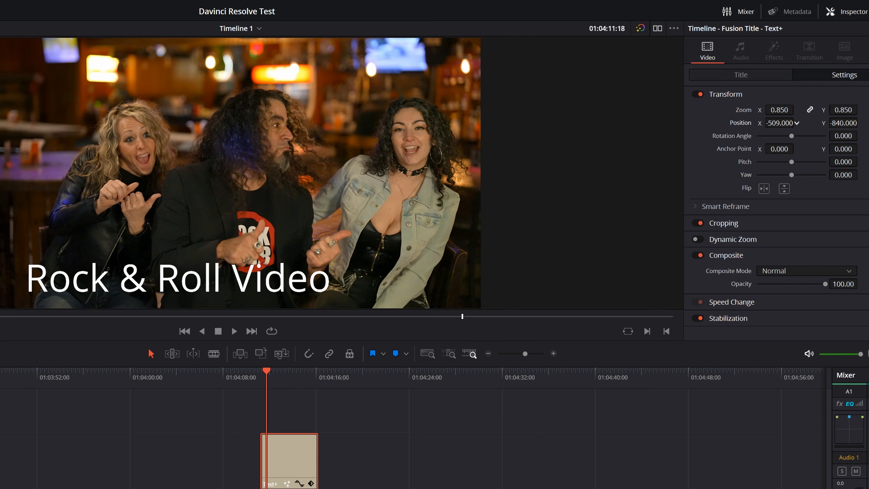
left_click_drag(797, 123, 797, 122)
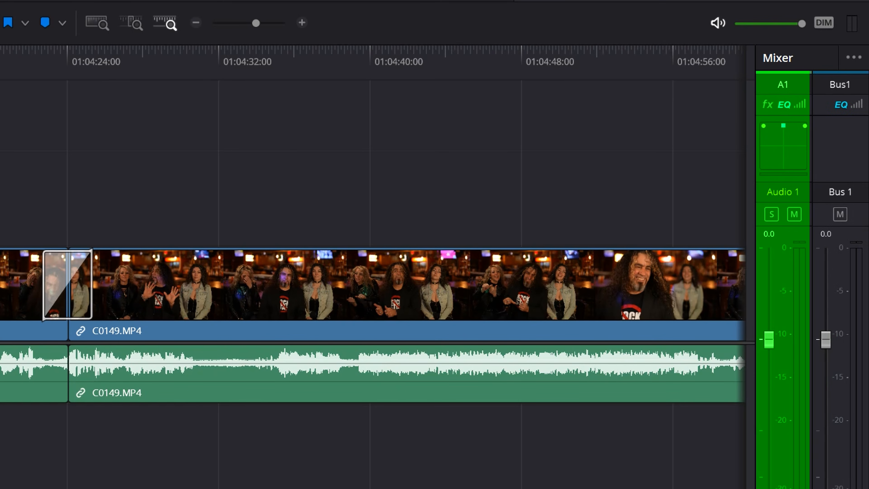
Rename the Audio 1 track in the mixer as "Main Footage".
double_click(783, 190)
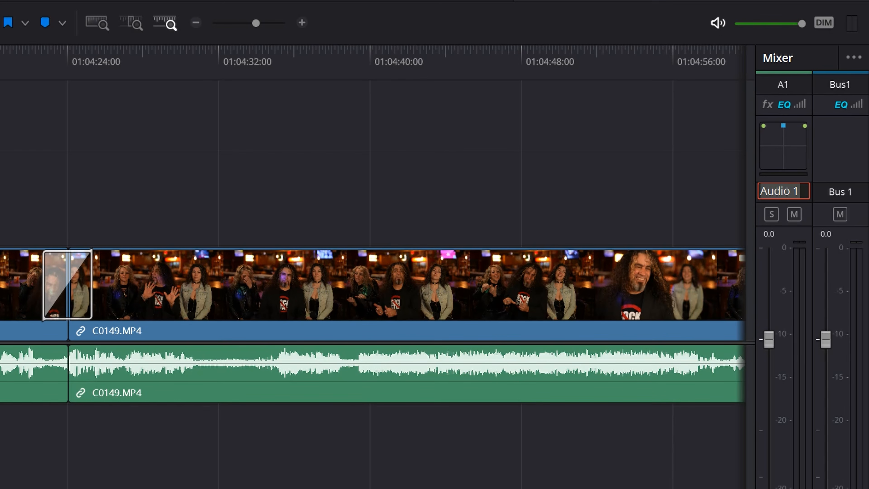
type("Main Footage")
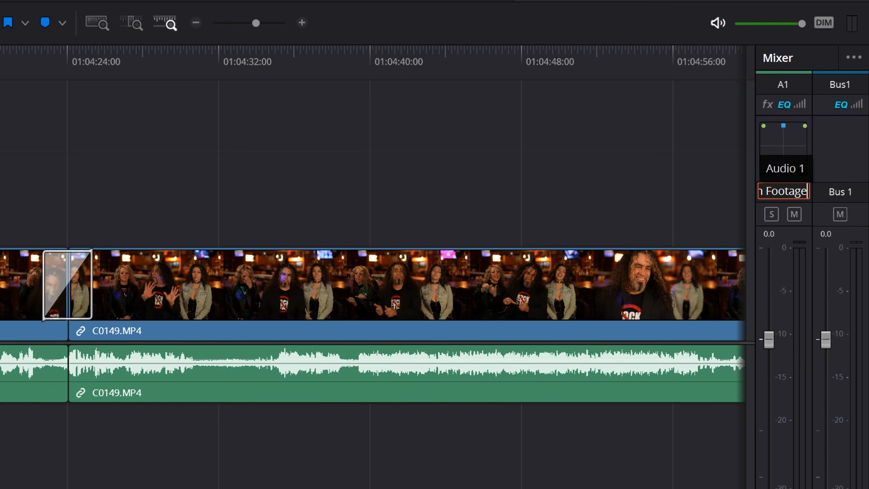
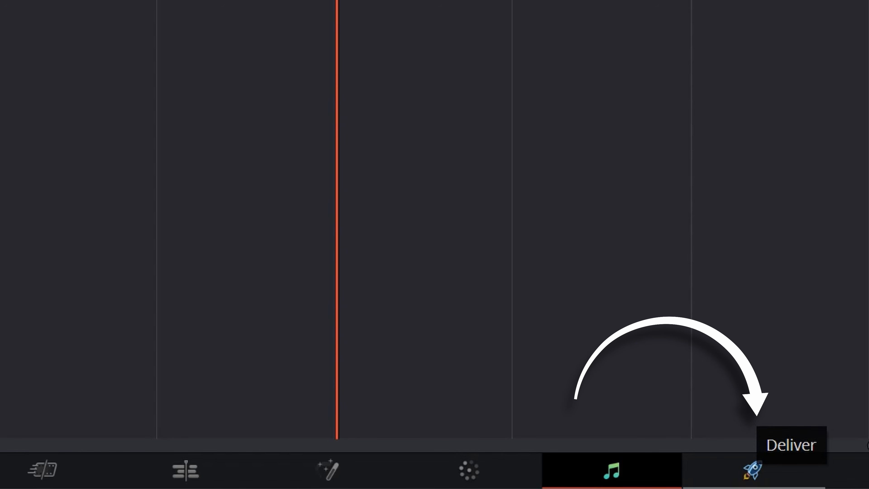
Go to the Deliver page, apply the H.264 Master render preset, and look through the other available presets.
left_click(752, 470)
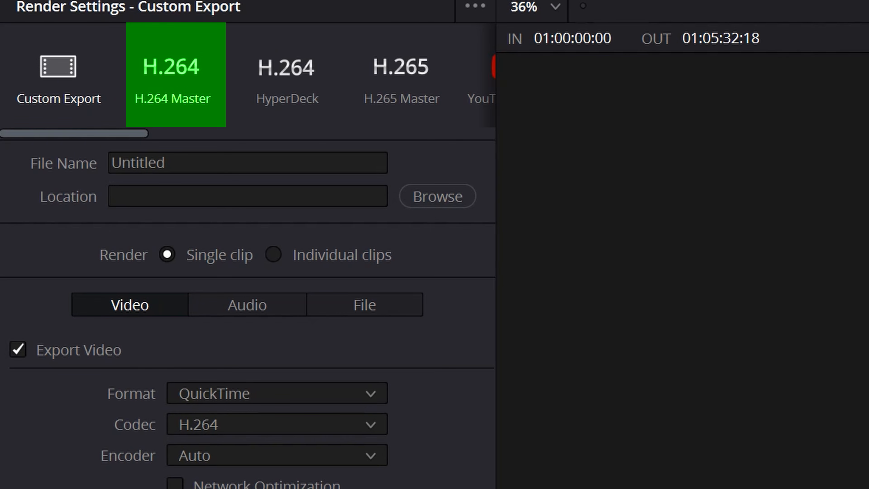
left_click(172, 73)
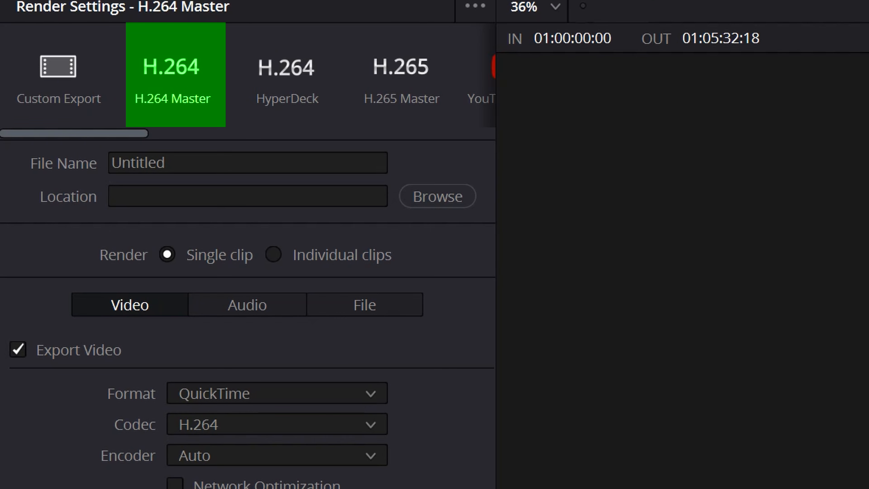
scroll(248, 80, "right", 5)
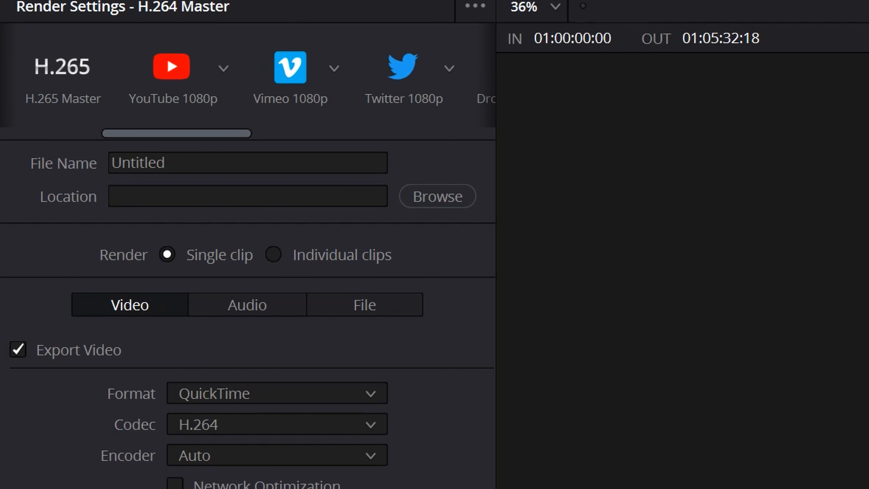
scroll(248, 80, "right", 3)
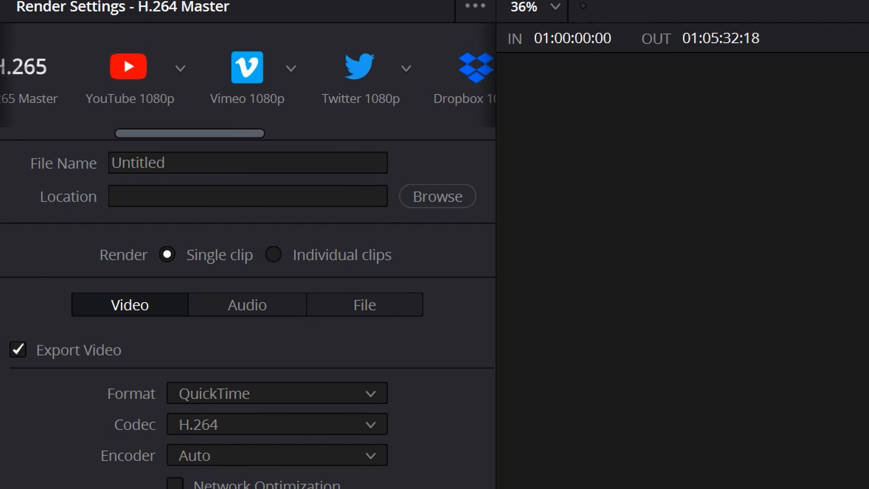
scroll(248, 80, "right", 3)
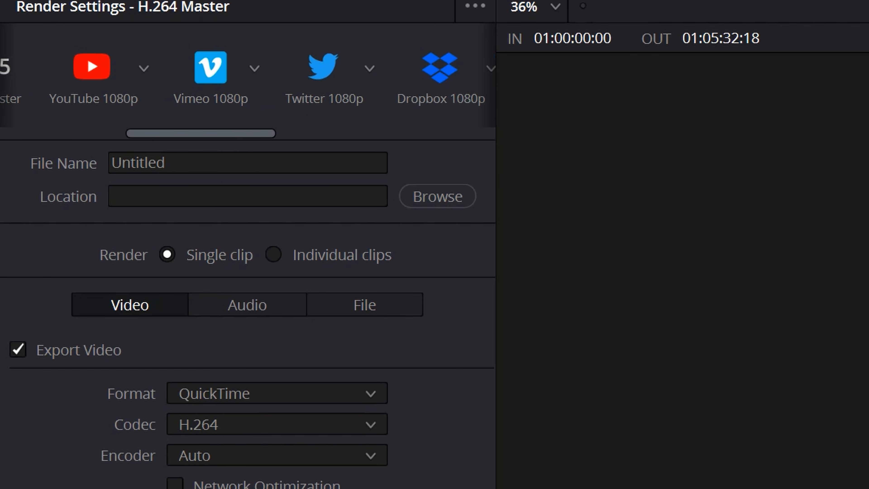
scroll(248, 80, "right", 3)
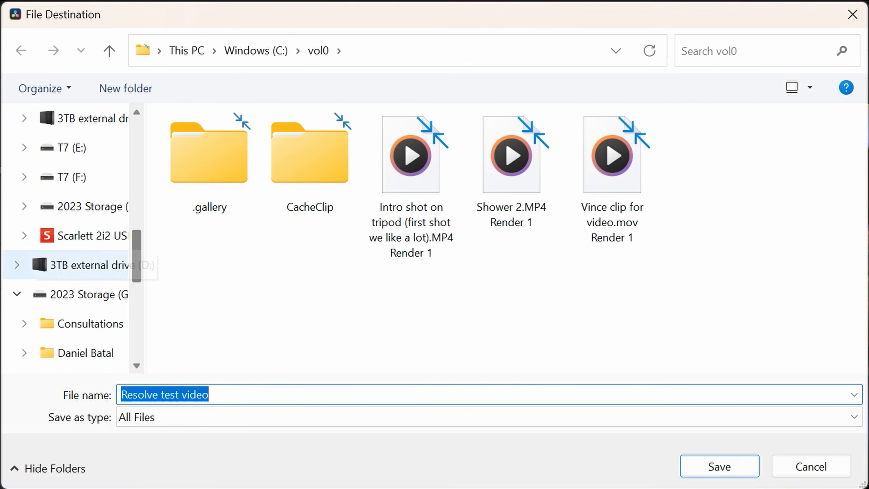
Set the render destination to the Desktop with the file name "Resolve test video".
scroll(65, 265, "up", 5)
scroll(65, 265, "up", 3)
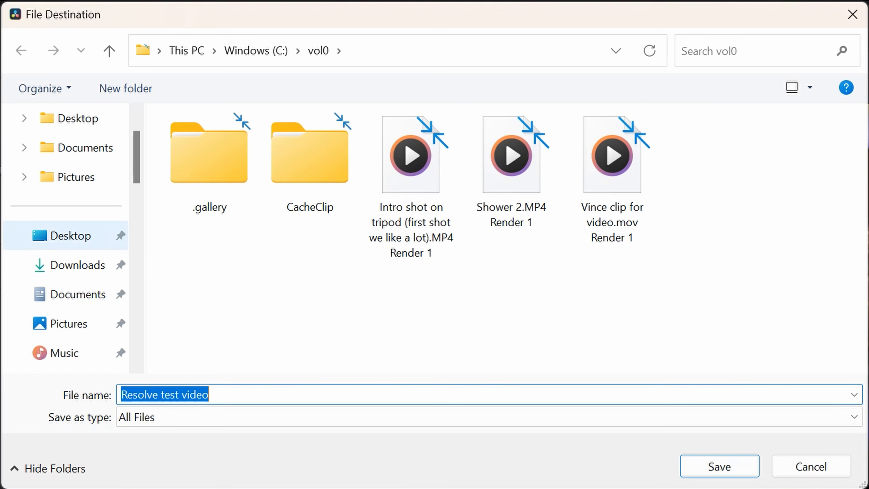
left_click(70, 236)
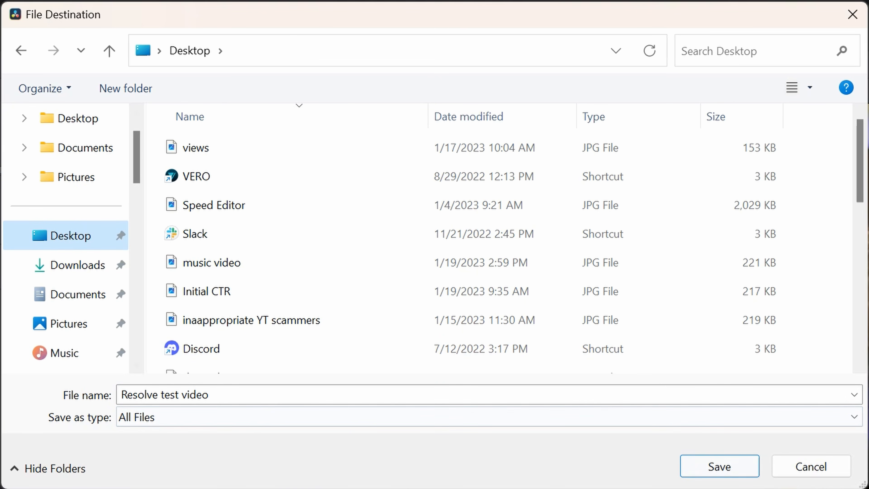
left_click(719, 466)
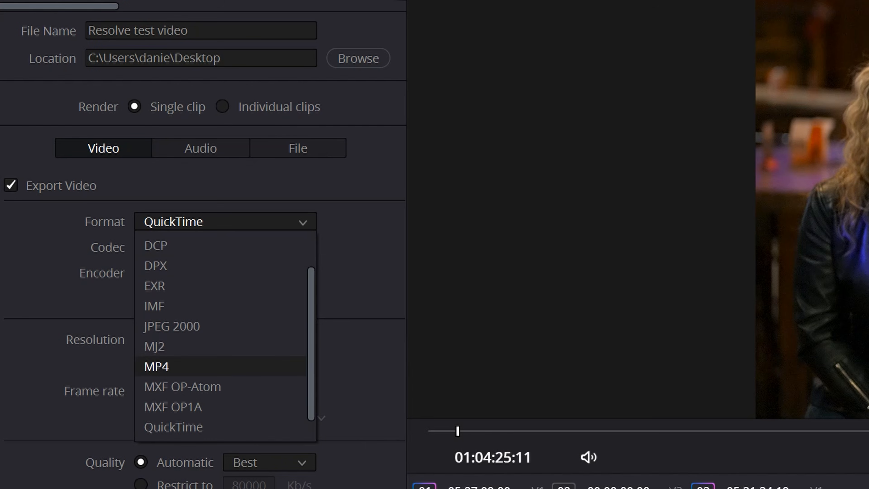
Set the export format to MP4 and, after checking the audio and project settings, add the job to the render queue.
key("Return")
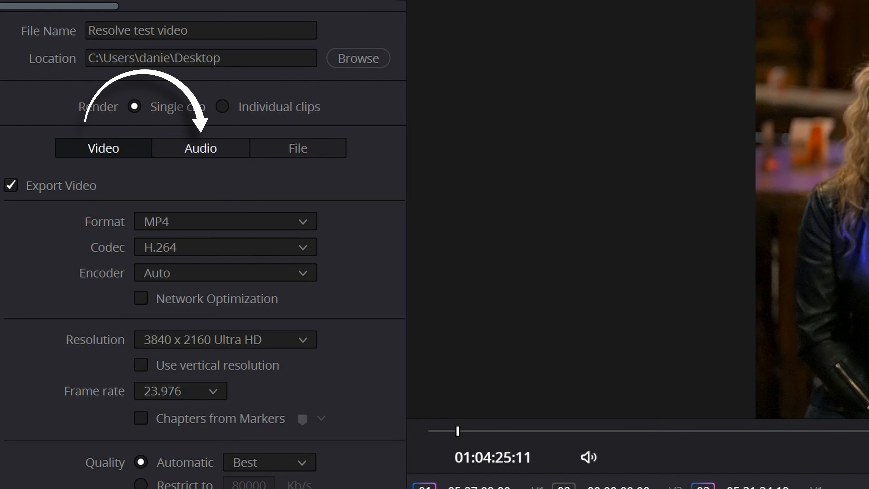
left_click(201, 148)
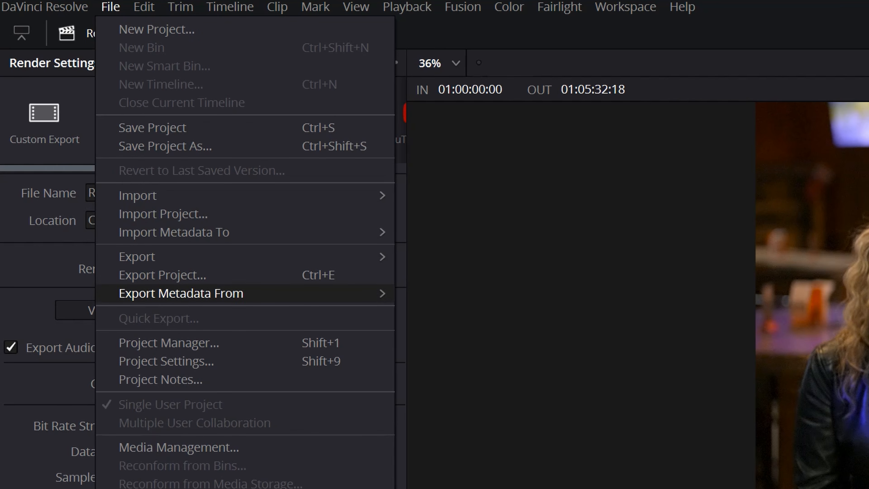
left_click(166, 361)
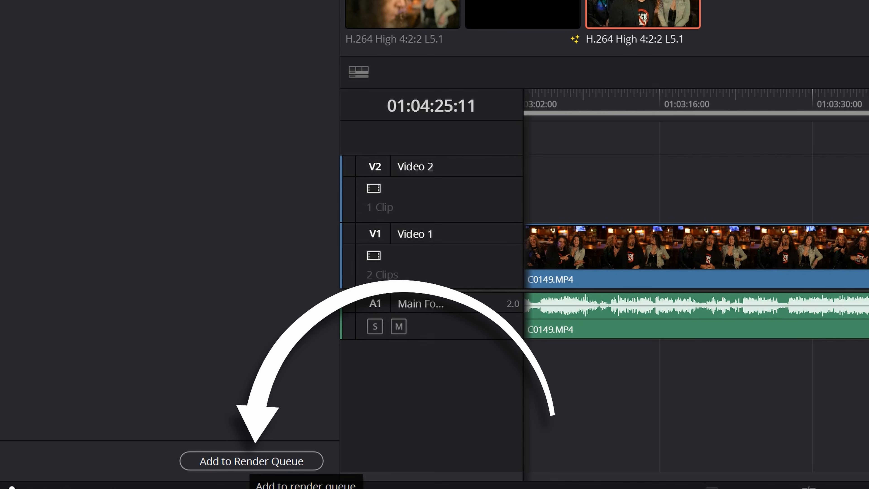
left_click(251, 461)
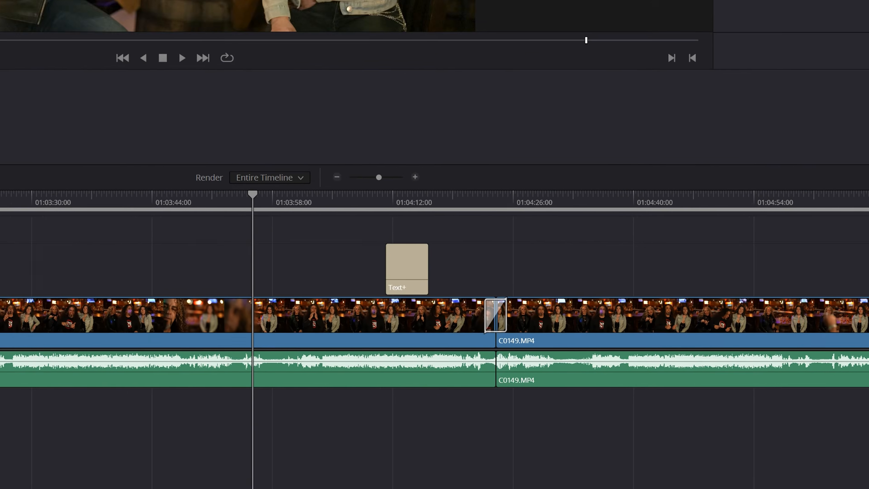
Limit the render range on the timeline by marking in at about 01:03:56 and marking out at 01:04:45:11.
right_click(477, 317)
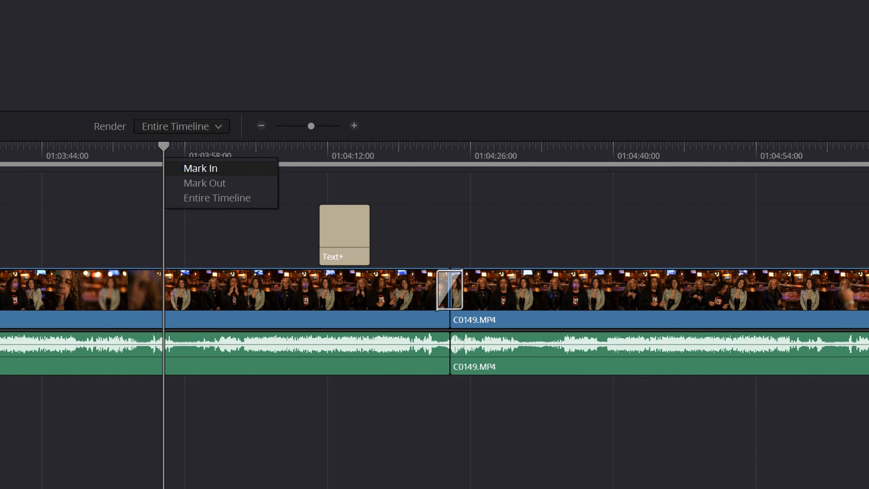
left_click(200, 168)
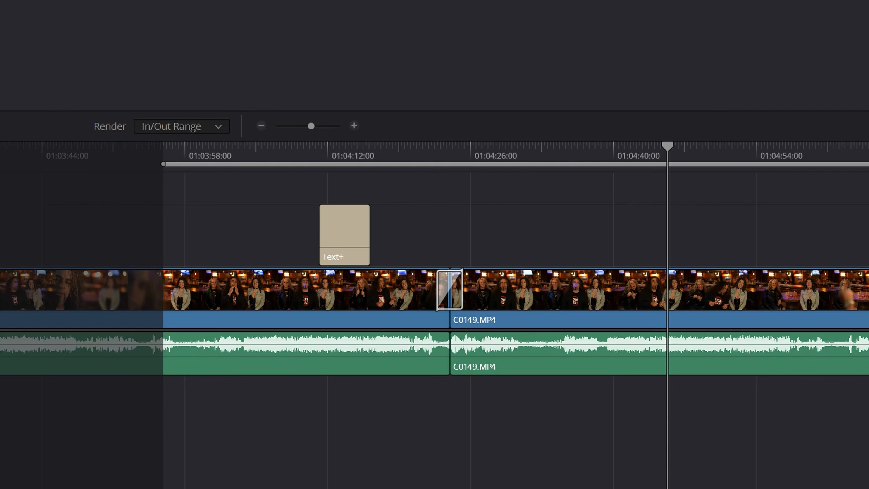
right_click(669, 150)
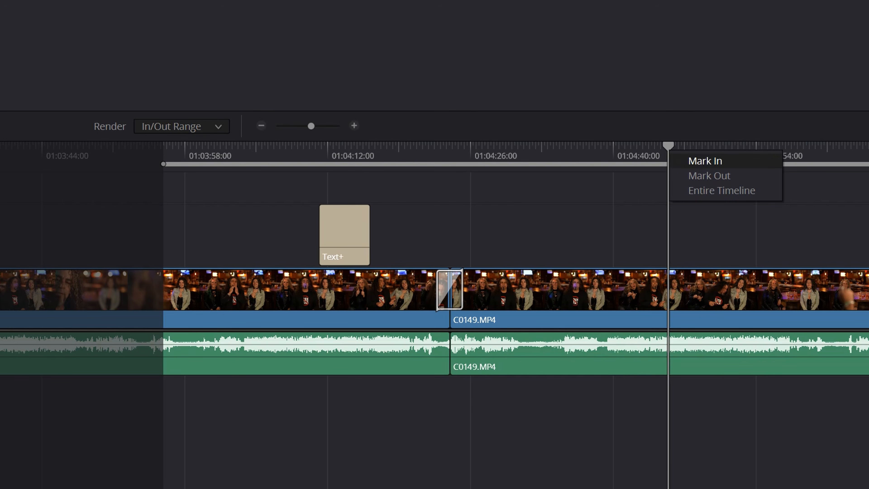
left_click(709, 176)
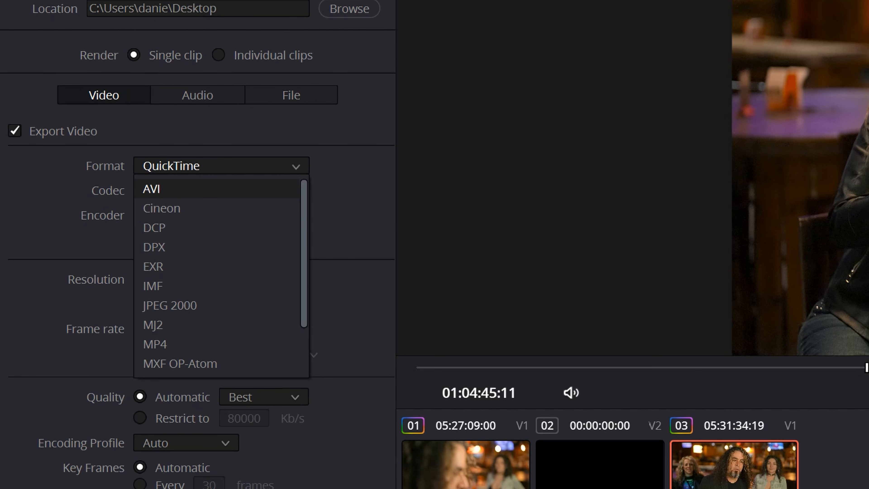
Set the format of the ranged export to MP4 and check its audio export settings.
left_click(216, 343)
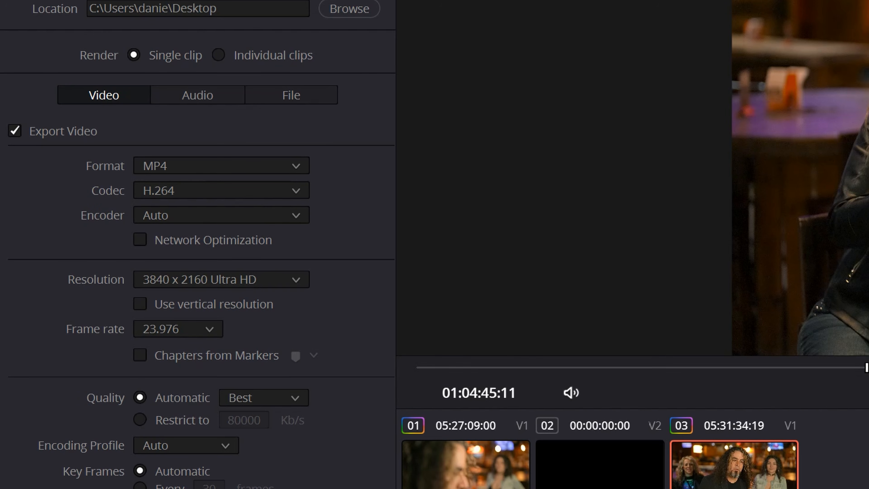
left_click(197, 95)
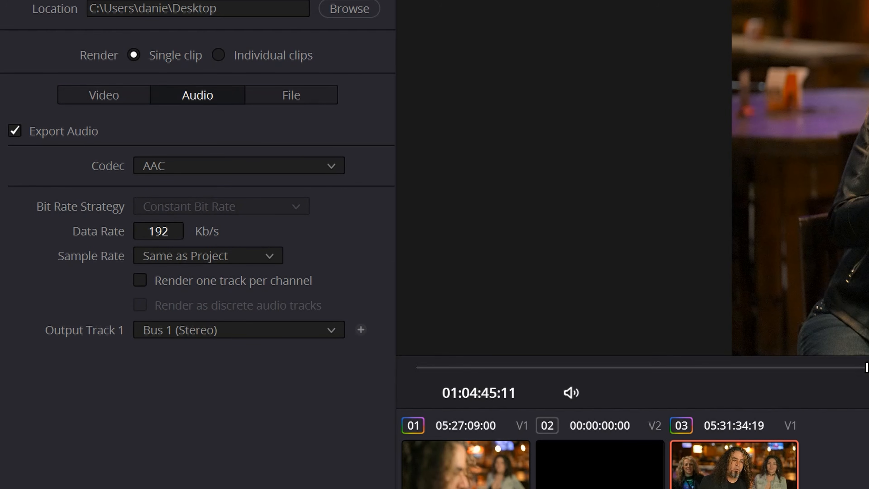
left_click(104, 95)
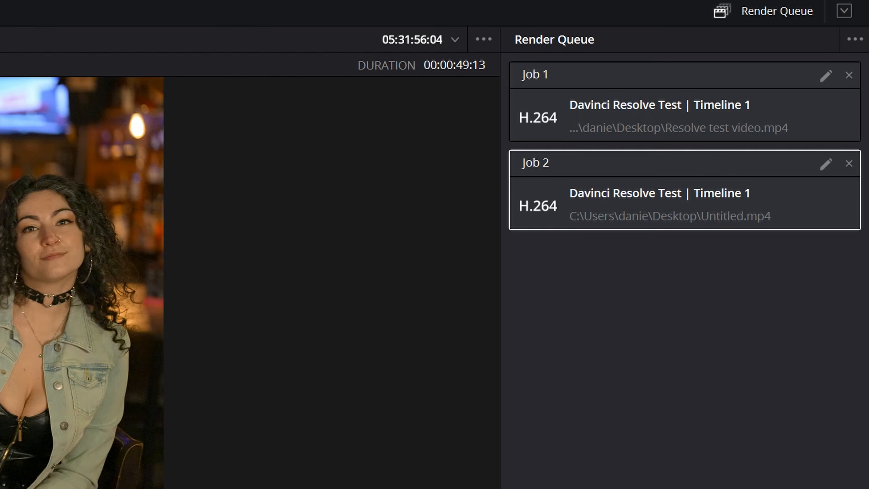
Select Job 1 and Job 2 together in the render queue.
left_click(685, 103)
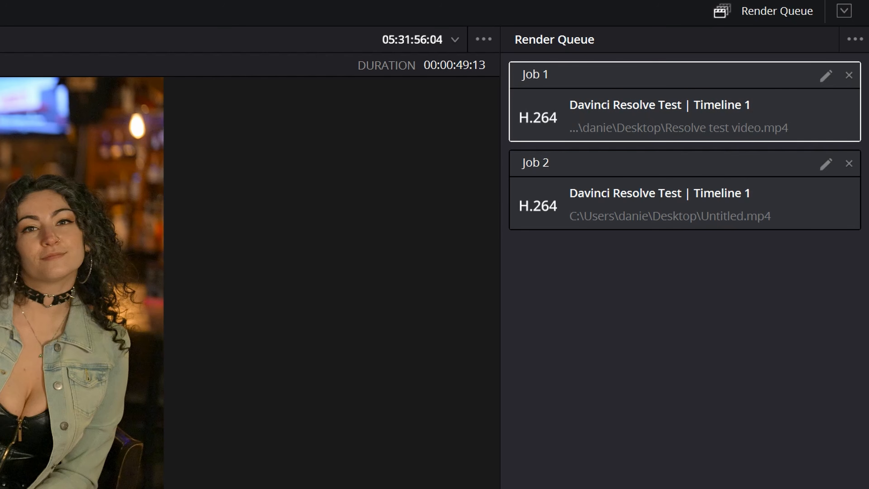
left_click(684, 192)
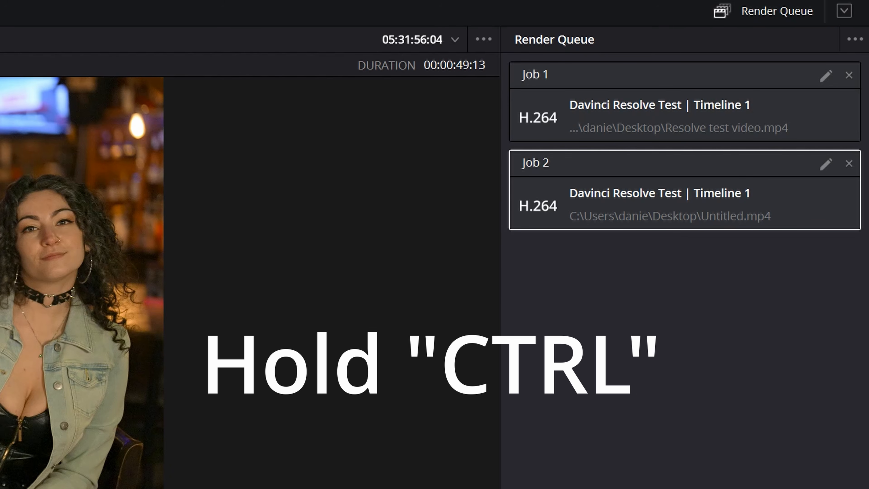
left_click(684, 103, "ctrl")
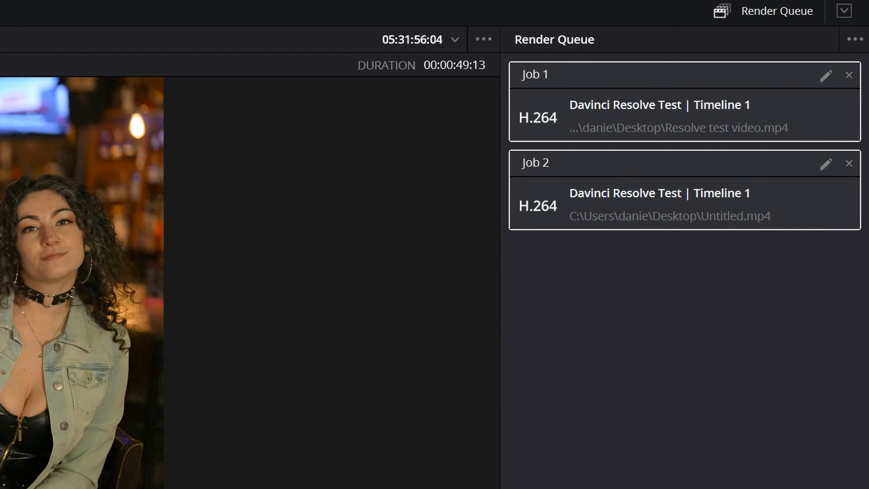